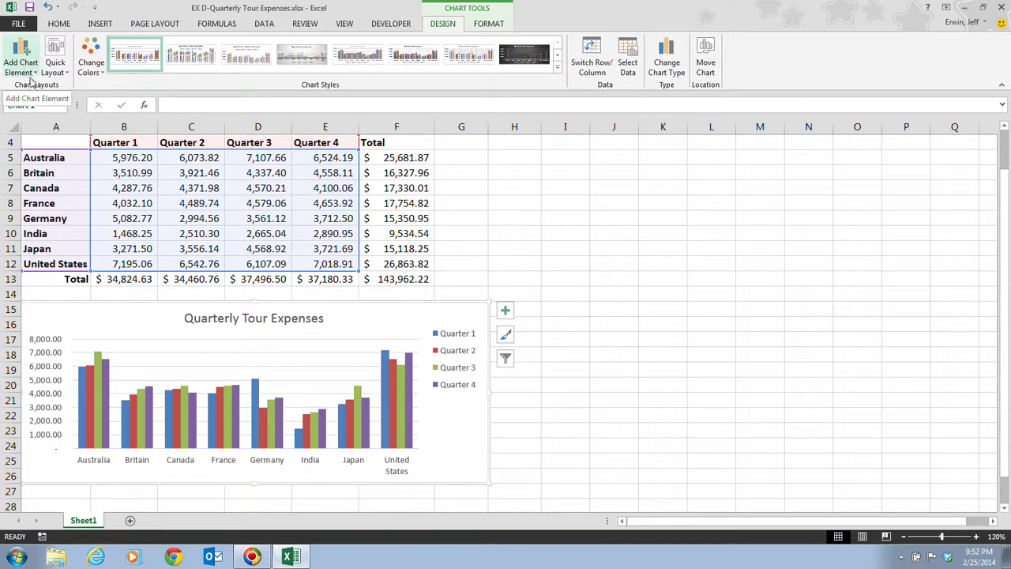
- Add primary major horizontal and primary minor horizontal gridlines to the Quarterly Tour Expenses chart
{"action": "left_click", "coordinate": [29, 70]}
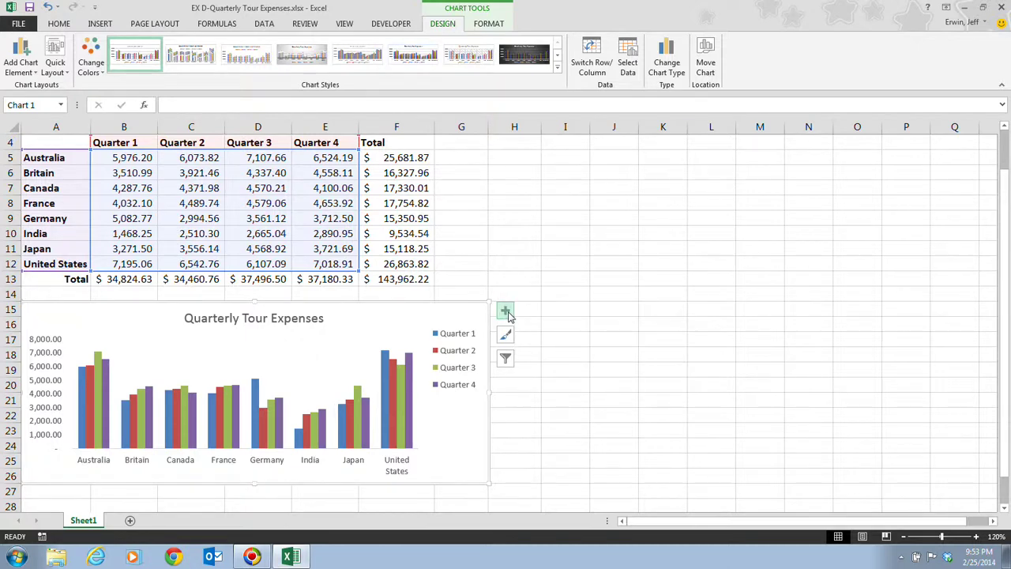
{"action": "left_click", "coordinate": [506, 312]}
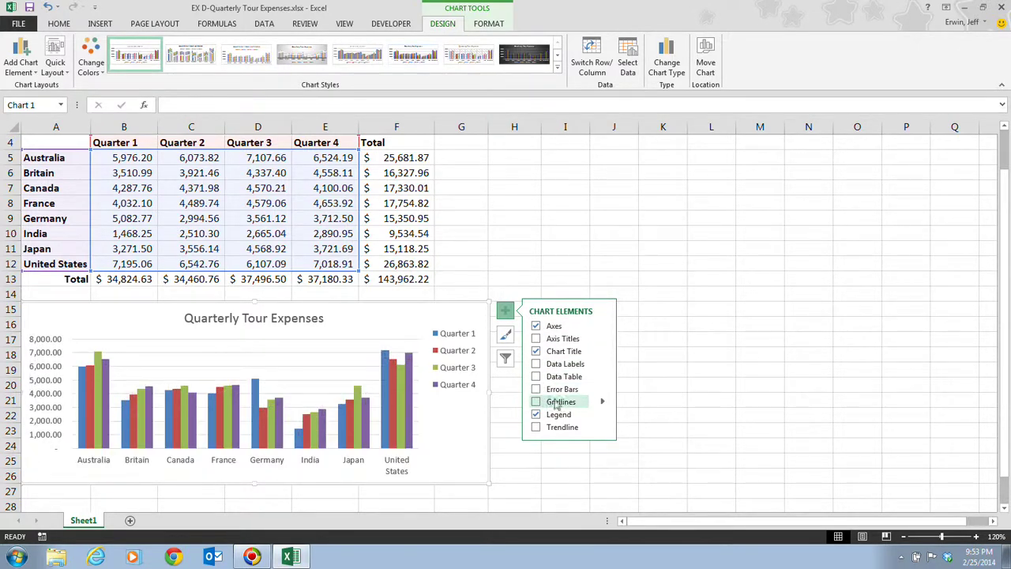
{"action": "left_click", "coordinate": [604, 404]}
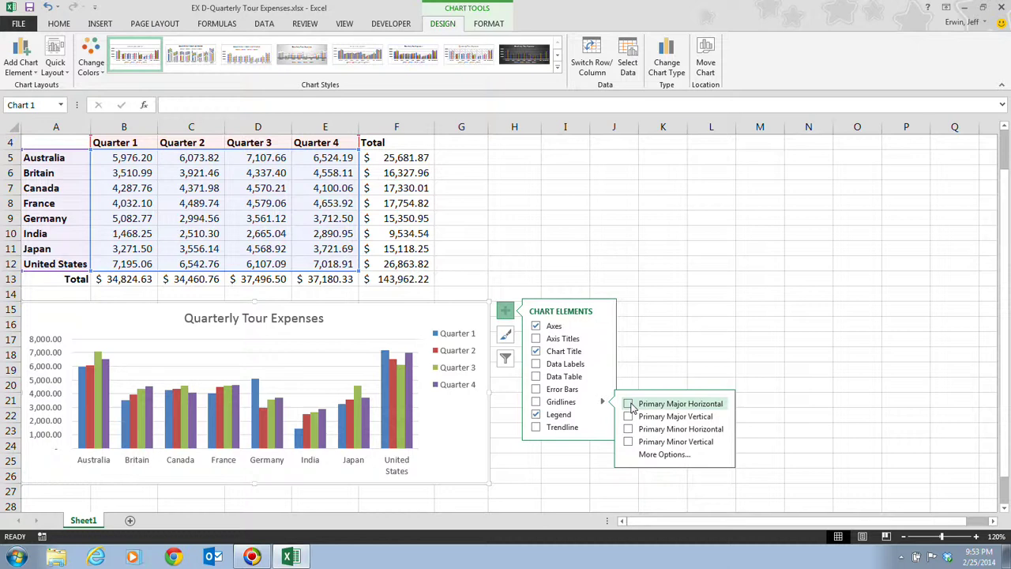
{"action": "left_click", "coordinate": [631, 406]}
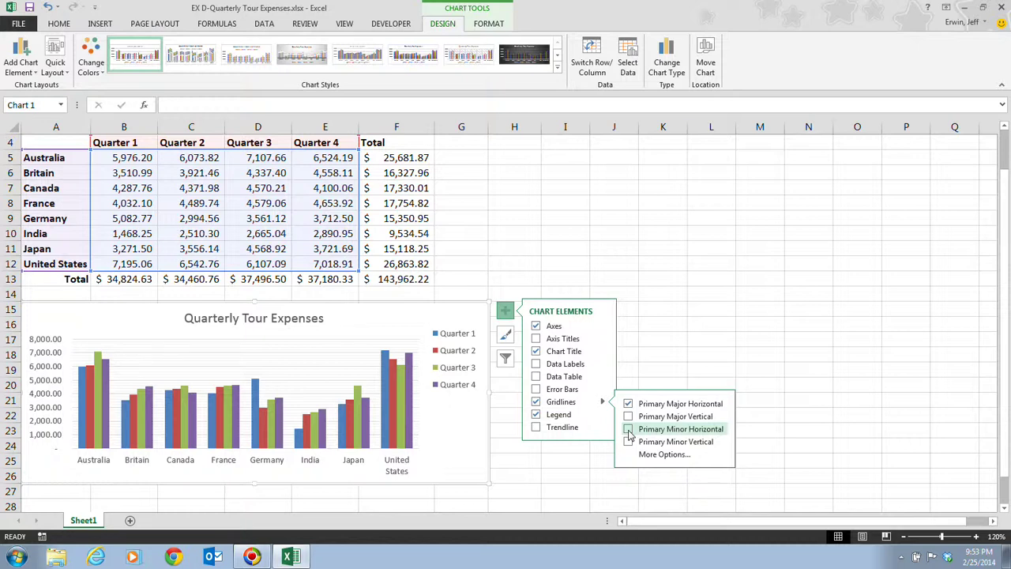
{"action": "left_click", "coordinate": [629, 430]}
{"action": "left_click", "coordinate": [506, 312]}
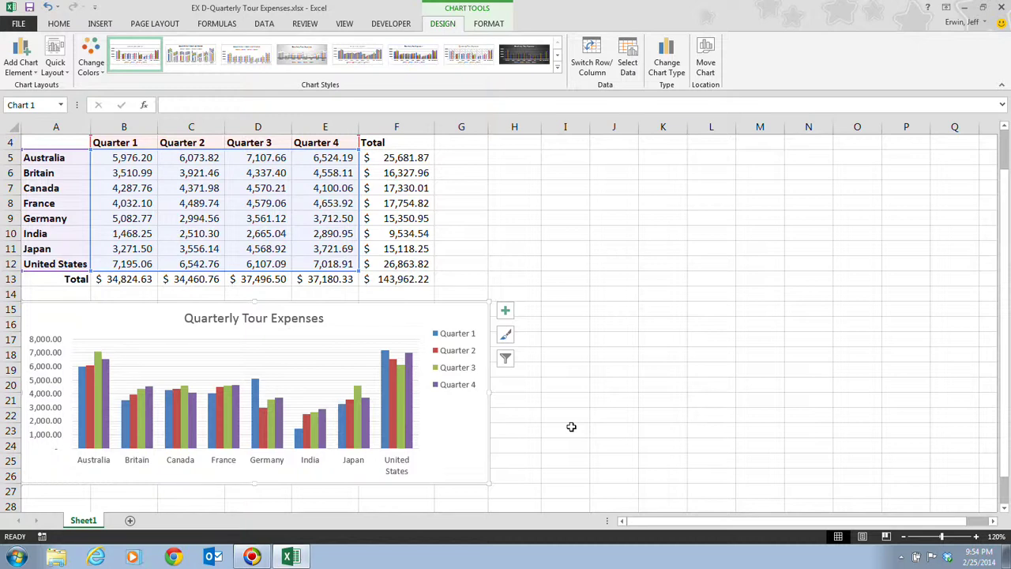
- Add primary horizontal and primary vertical axis titles to the chart
{"action": "left_click", "coordinate": [506, 313]}
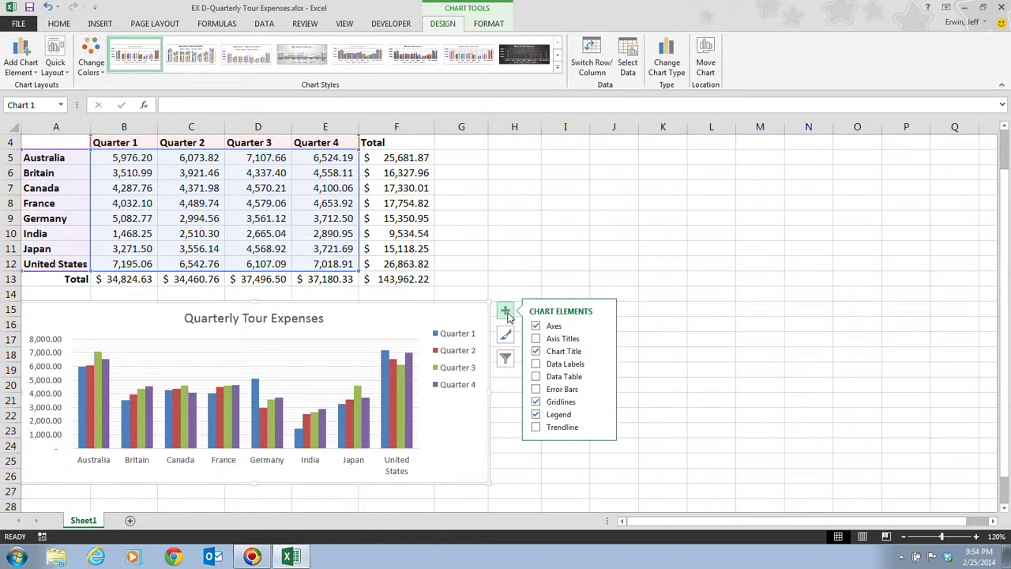
{"action": "left_click", "coordinate": [537, 339]}
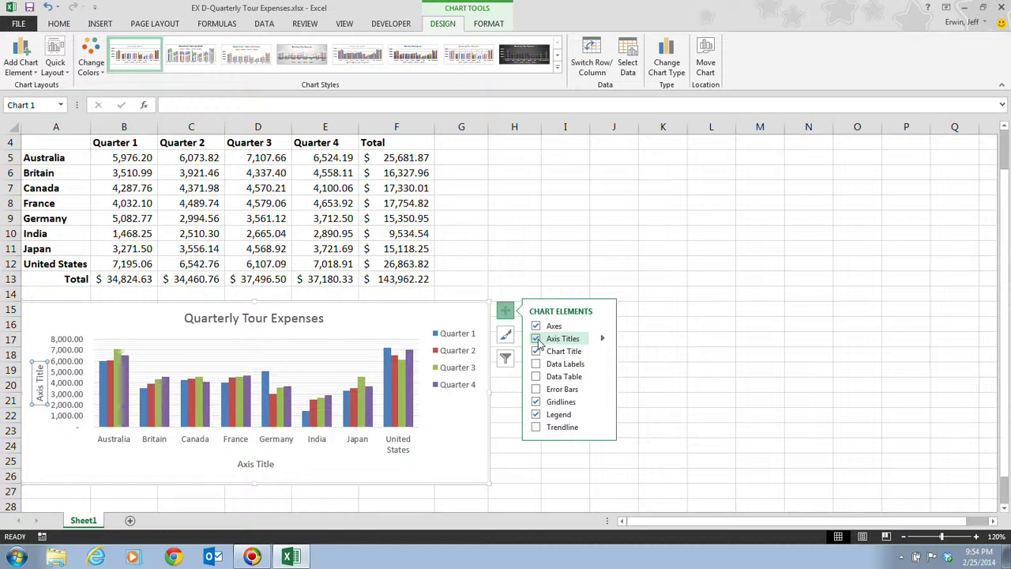
{"action": "left_click", "coordinate": [603, 340]}
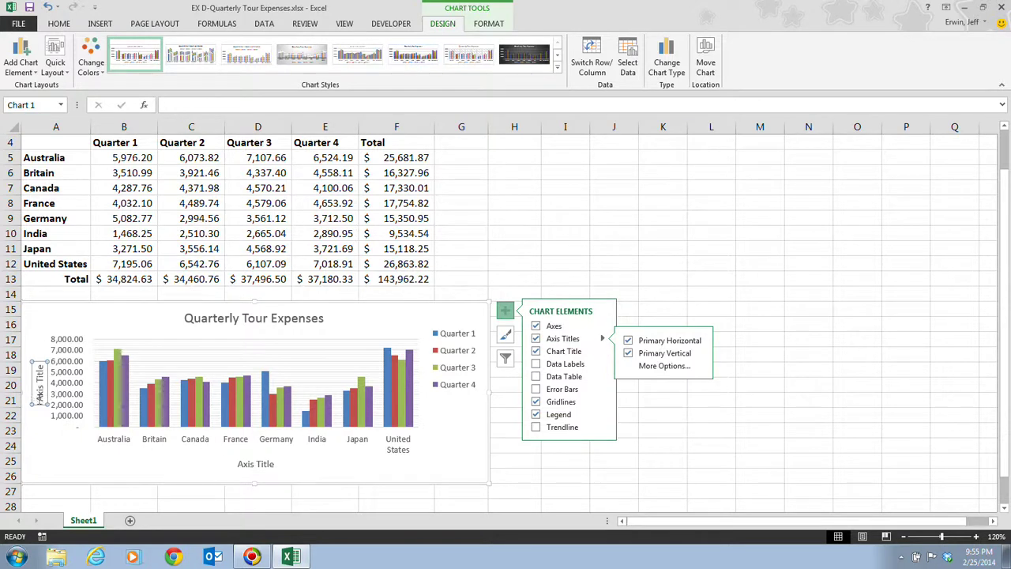
- Change the vertical axis title text to "Expenses (in $)"
{"action": "left_click", "coordinate": [39, 383]}
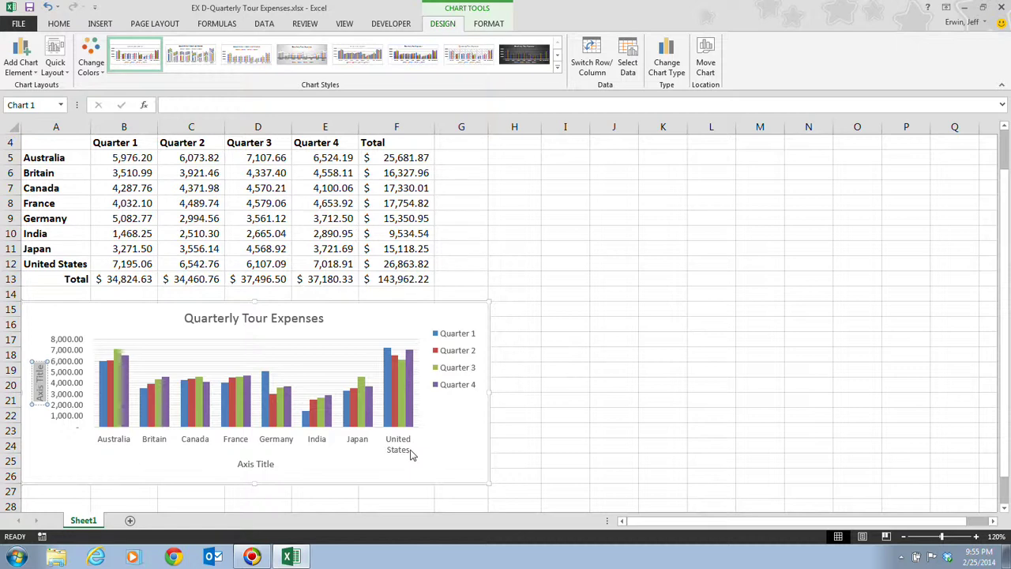
{"action": "type", "text": "Exp"}
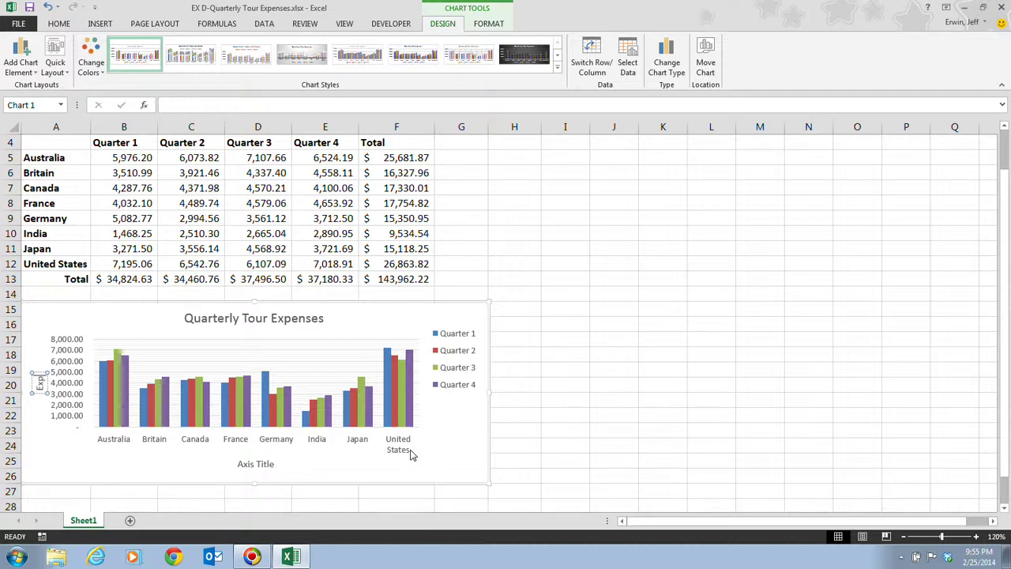
{"action": "type", "text": "enses"}
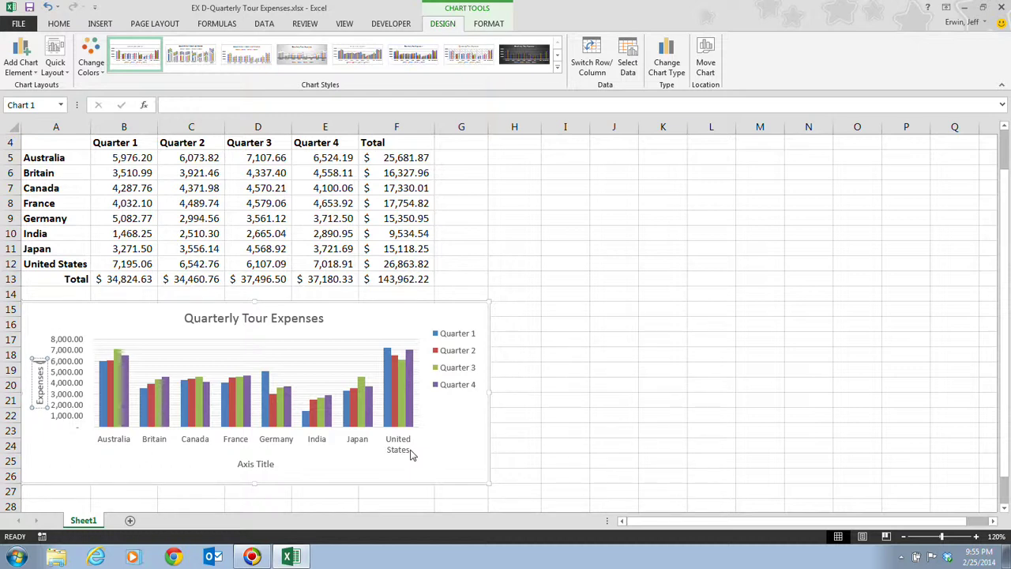
{"action": "type", "text": " (in"}
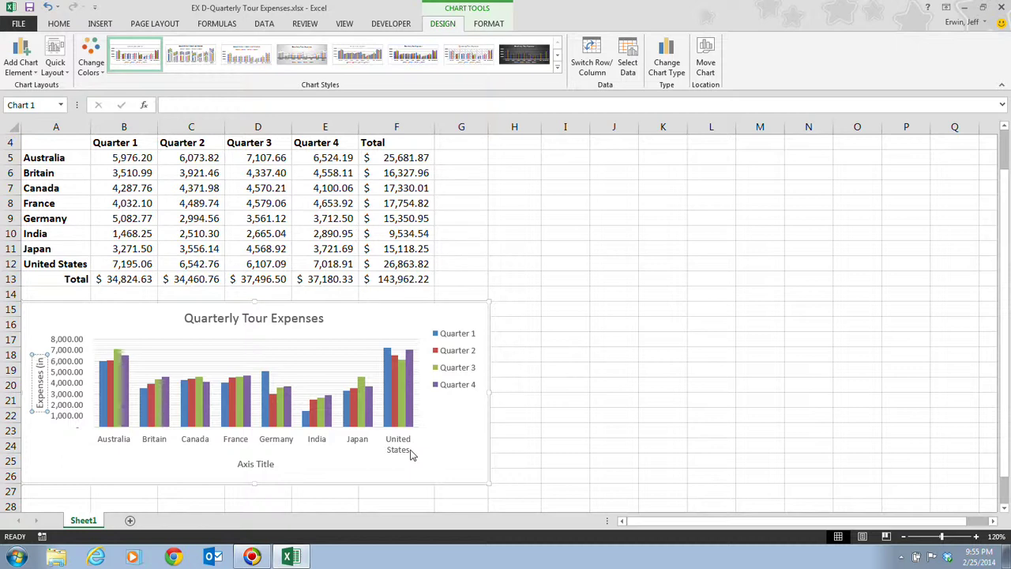
{"action": "type", "text": " $)"}
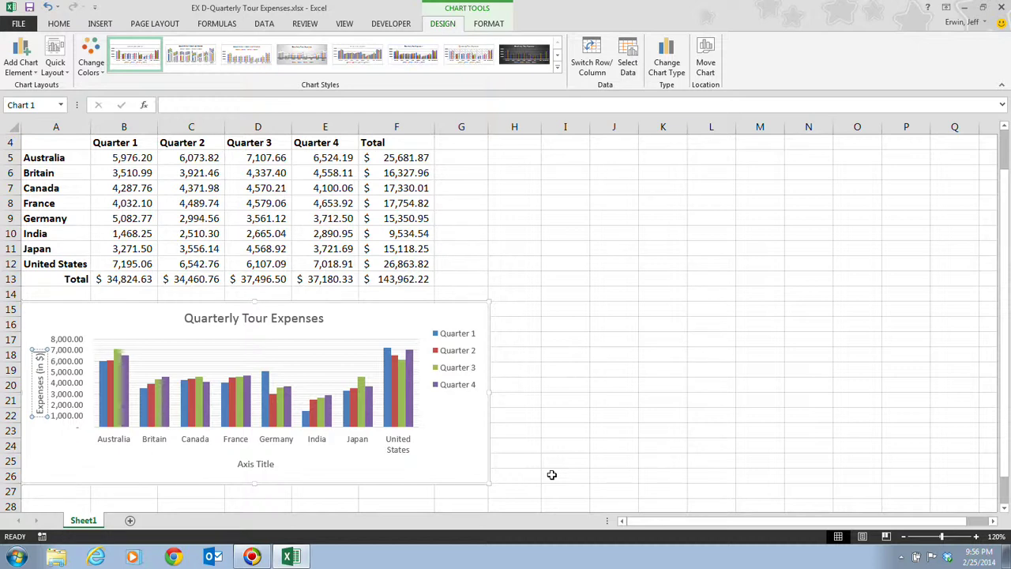
- Change the horizontal axis title text to "Tour Countries"
{"action": "left_click", "coordinate": [255, 466]}
{"action": "left_click_drag", "start_coordinate": [237, 465], "coordinate": [255, 470]}
{"action": "double_click", "coordinate": [266, 466]}
{"action": "triple_click", "coordinate": [266, 466]}
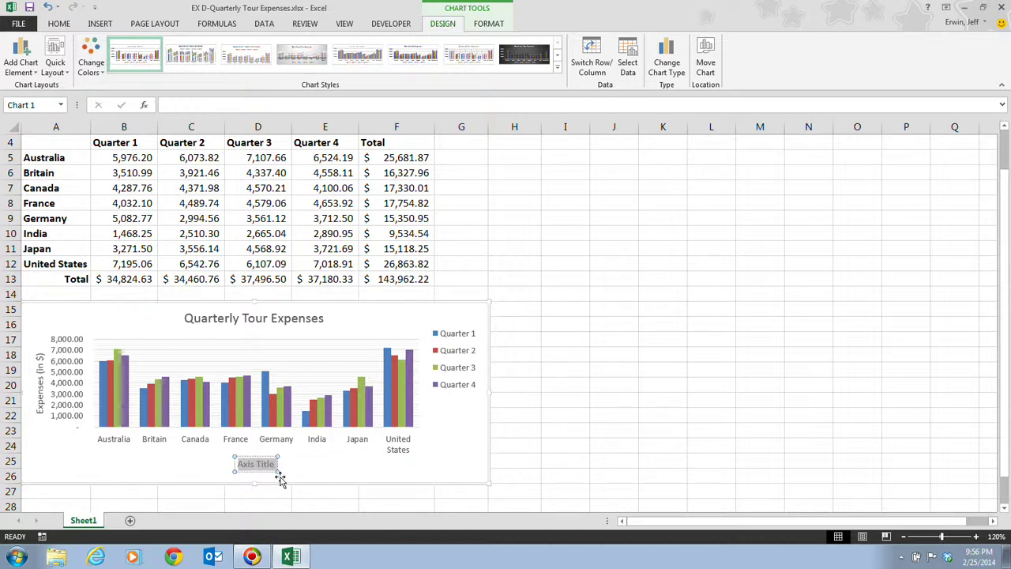
{"action": "type", "text": "T"}
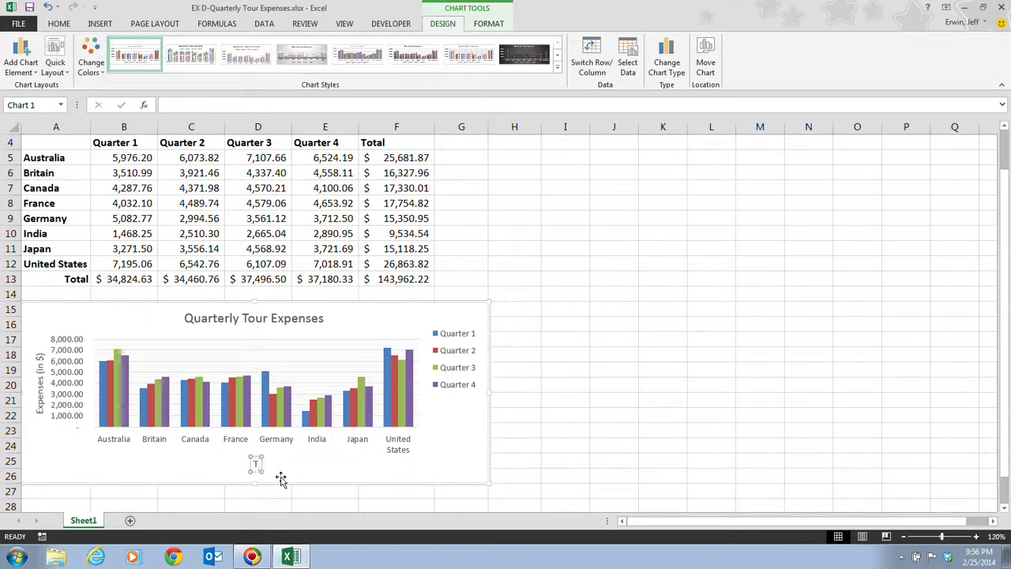
{"action": "type", "text": "our Co"}
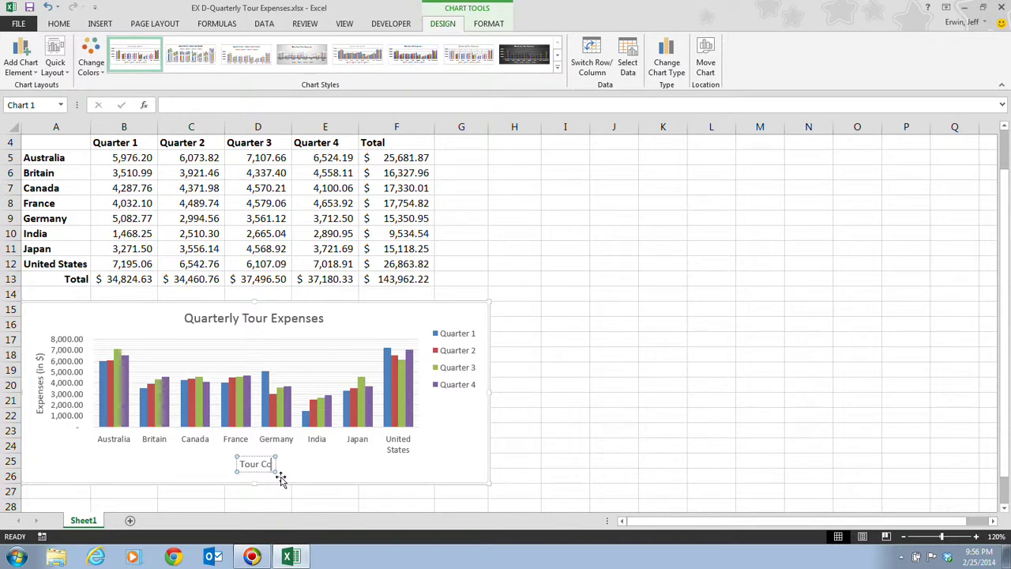
{"action": "type", "text": "untries"}
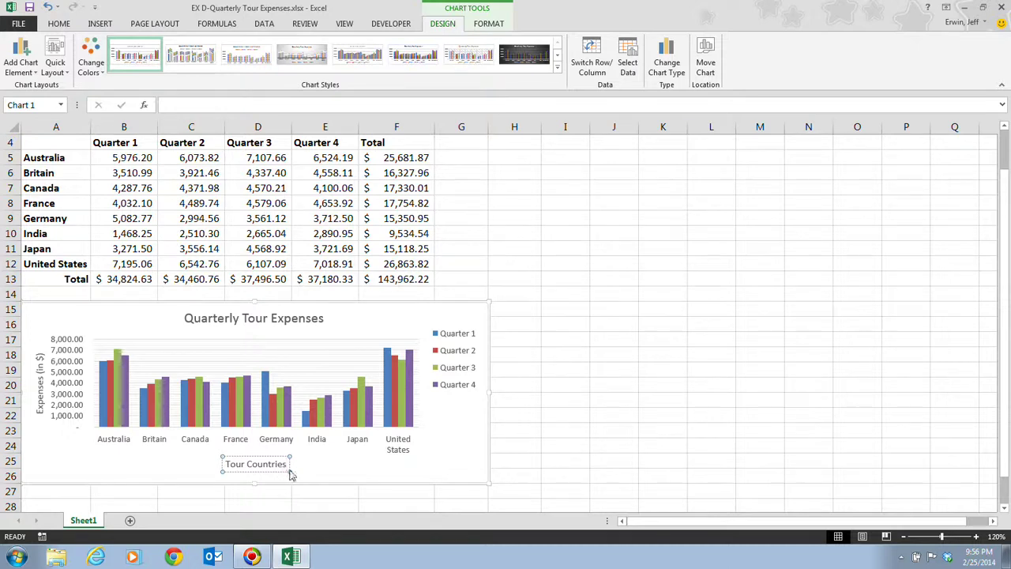
{"action": "left_click", "coordinate": [395, 469]}
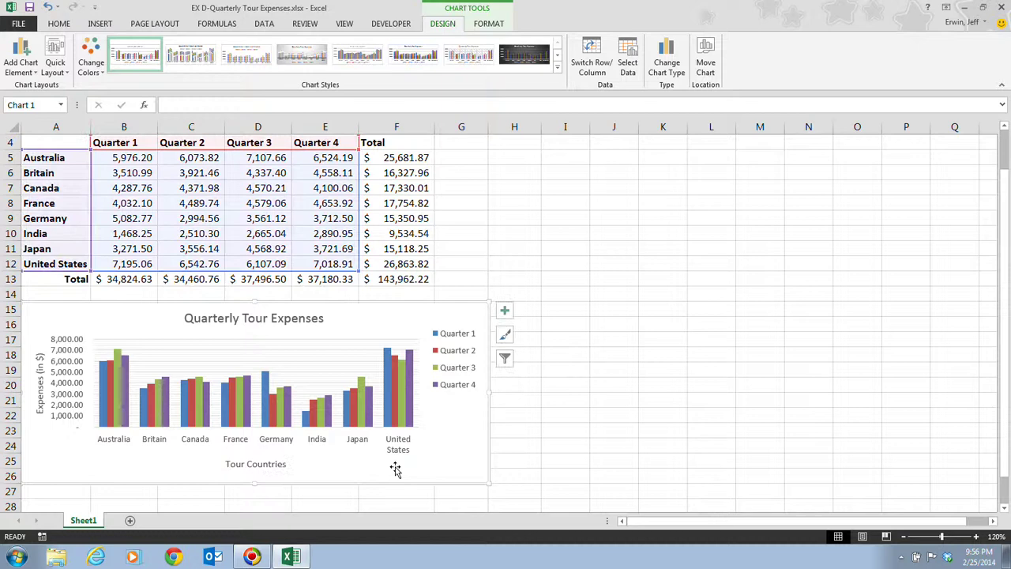
{"action": "left_click", "coordinate": [269, 465]}
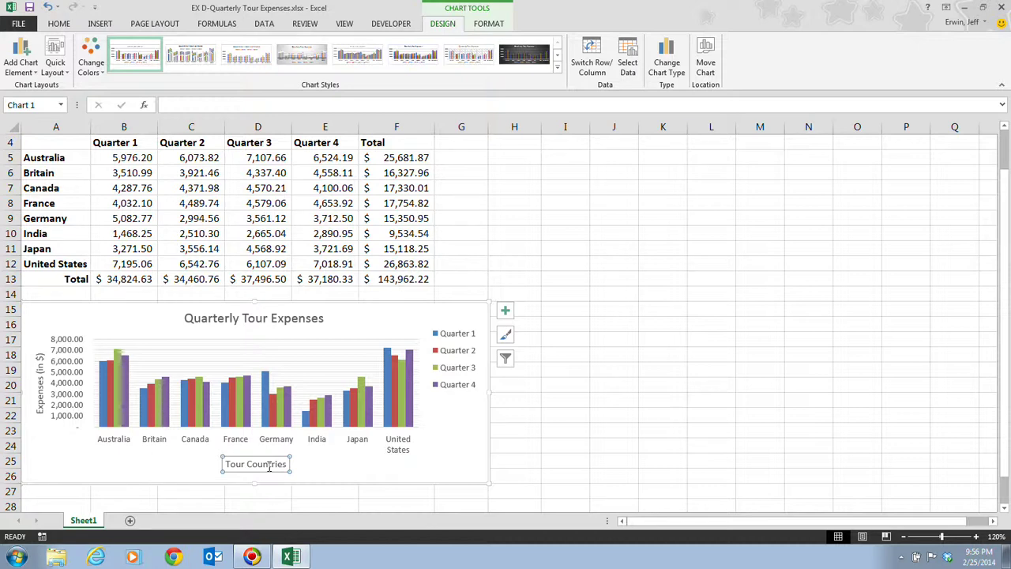
- Set the font of the horizontal axis country labels to Times New Roman, size 8
{"action": "right_click", "coordinate": [118, 444]}
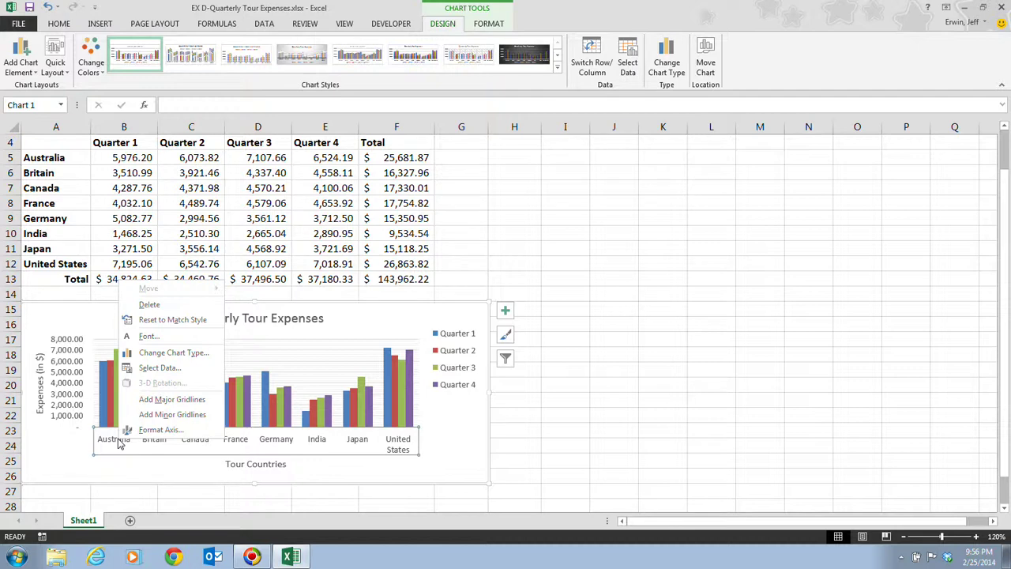
{"action": "left_click", "coordinate": [173, 340]}
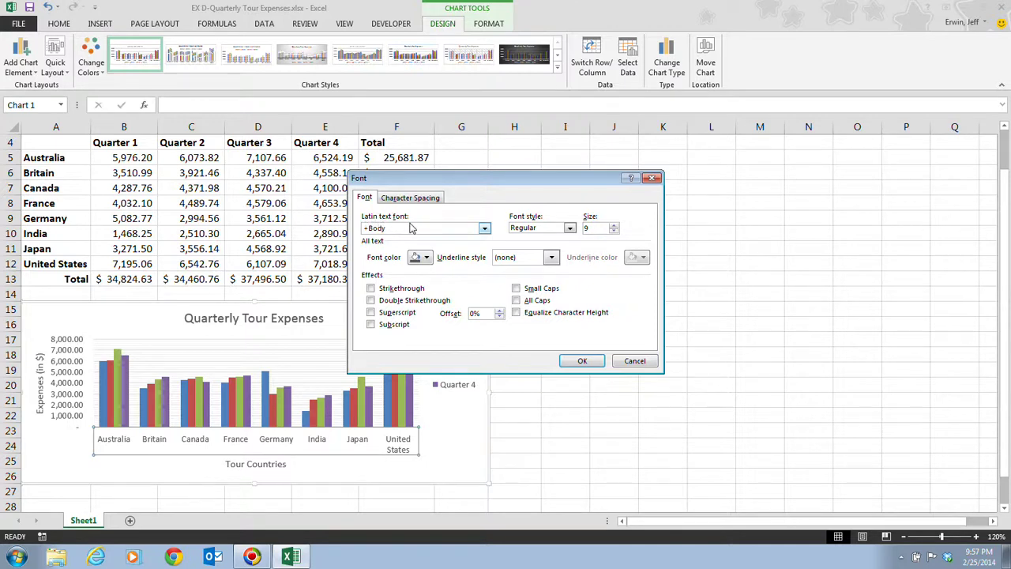
{"action": "left_click", "coordinate": [486, 229]}
{"action": "type", "text": "Times New Roman"}
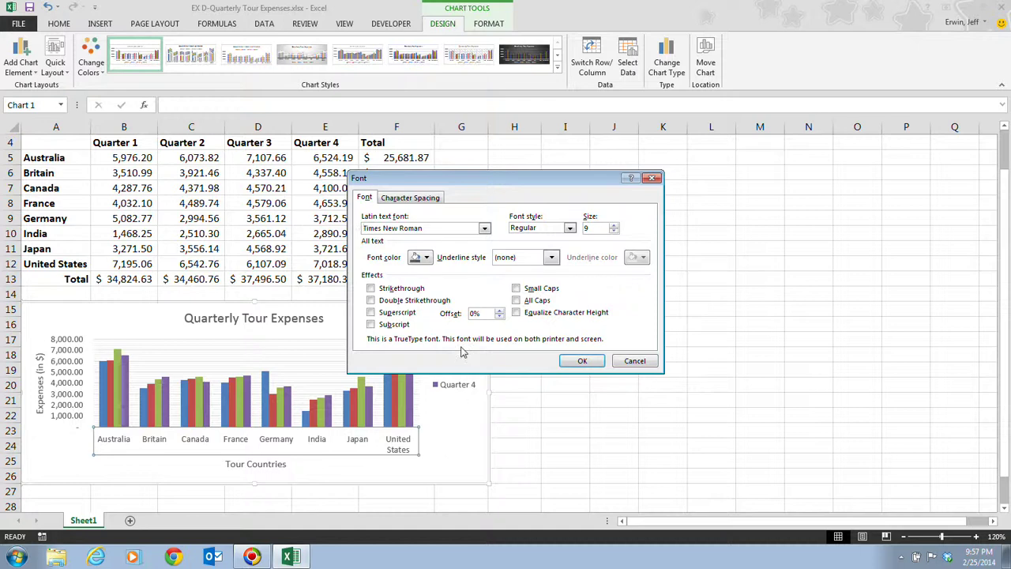
{"action": "left_click", "coordinate": [614, 231]}
{"action": "left_click", "coordinate": [614, 231]}
{"action": "left_click", "coordinate": [614, 231]}
{"action": "left_click", "coordinate": [614, 230]}
{"action": "left_click", "coordinate": [614, 231]}
{"action": "left_click", "coordinate": [613, 231]}
{"action": "left_click", "coordinate": [614, 231]}
{"action": "left_click", "coordinate": [614, 231]}
{"action": "left_click", "coordinate": [583, 362]}
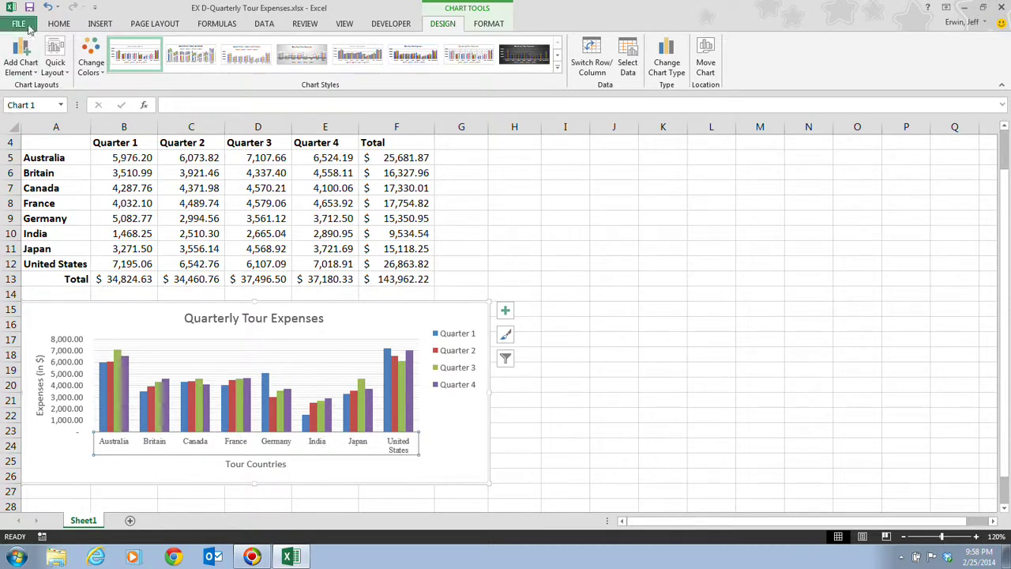
- Copy the horizontal axis label formatting to the vertical axis values with Format Painter
{"action": "left_click", "coordinate": [52, 25]}
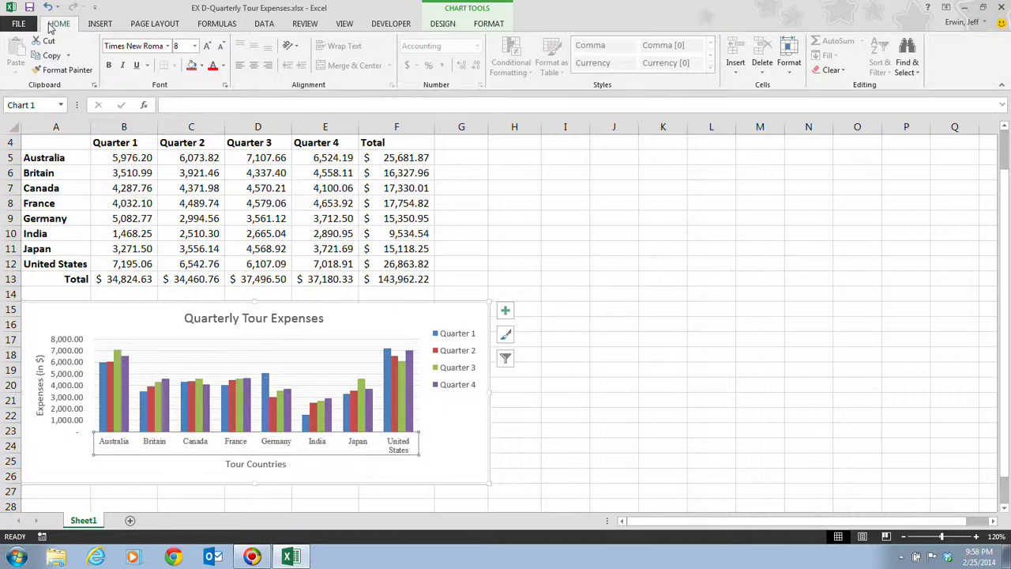
{"action": "left_click", "coordinate": [54, 71]}
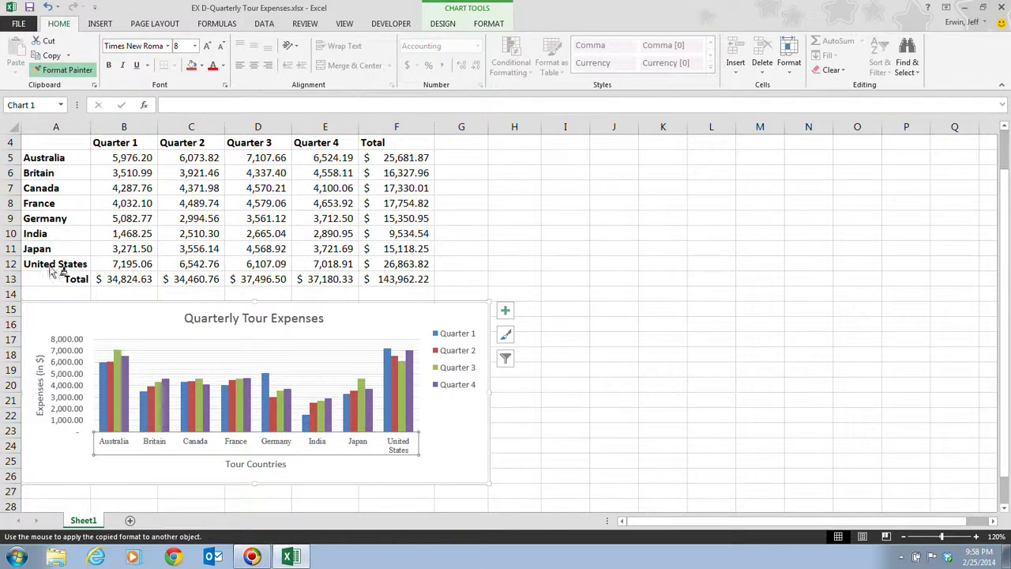
{"action": "left_click", "coordinate": [64, 372]}
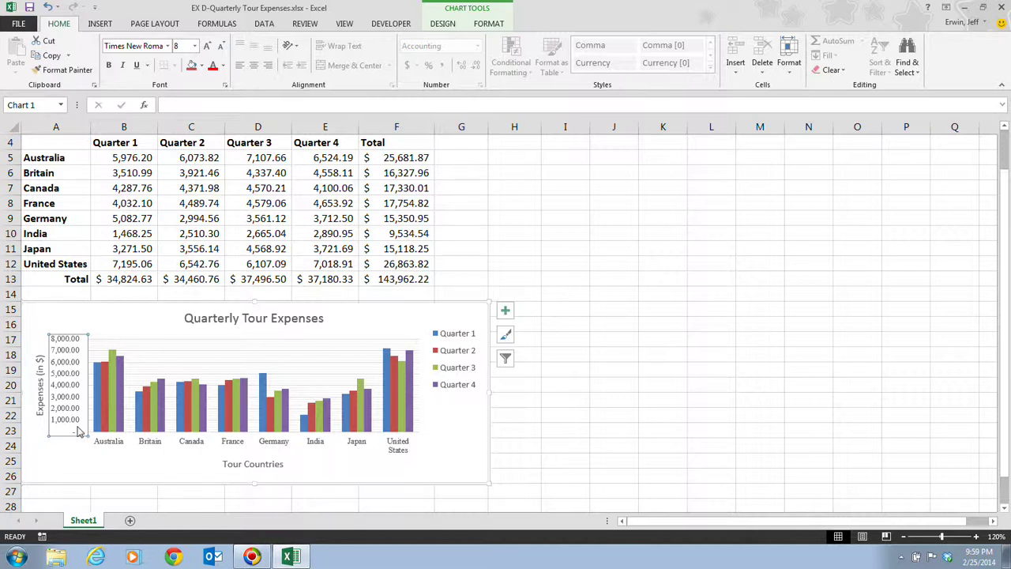
- Give the chart title a solid line border
{"action": "right_click", "coordinate": [224, 318]}
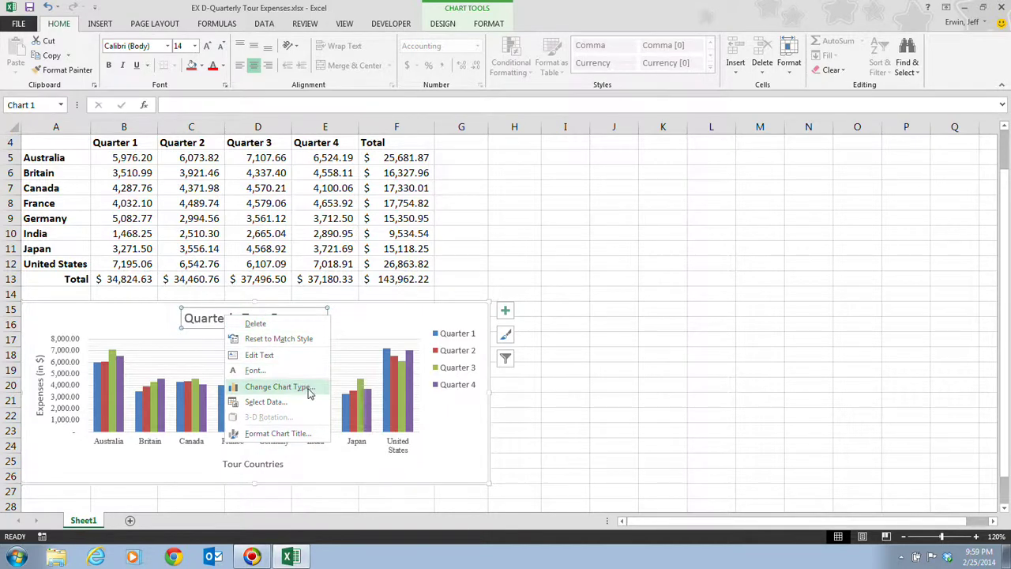
{"action": "left_click", "coordinate": [318, 435]}
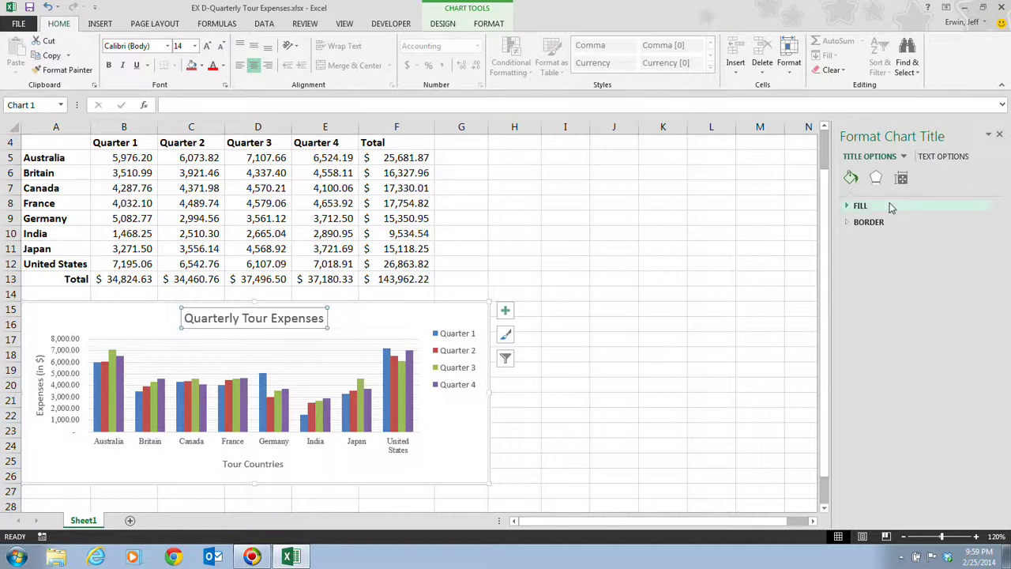
{"action": "left_click", "coordinate": [877, 224]}
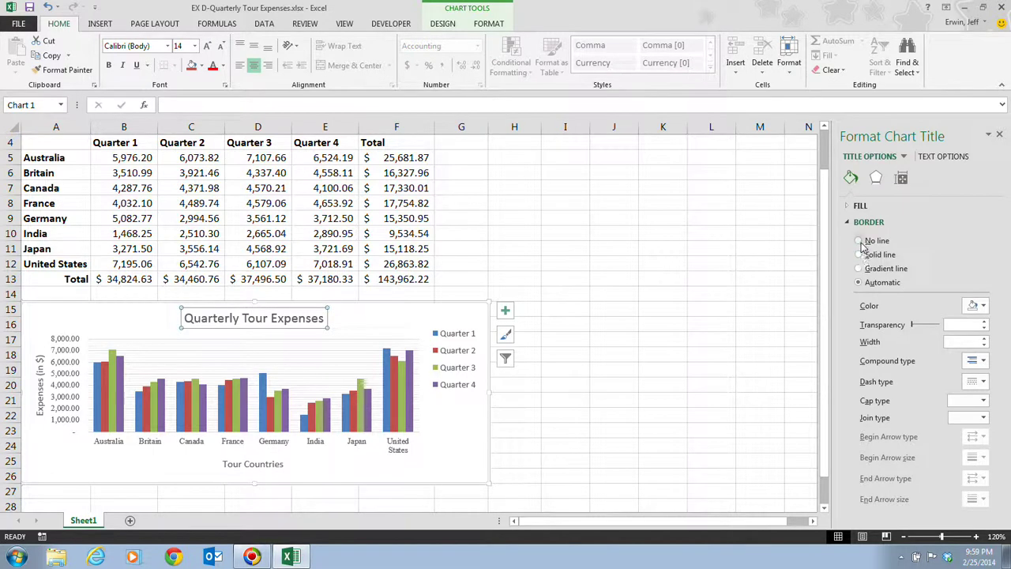
{"action": "left_click", "coordinate": [860, 254]}
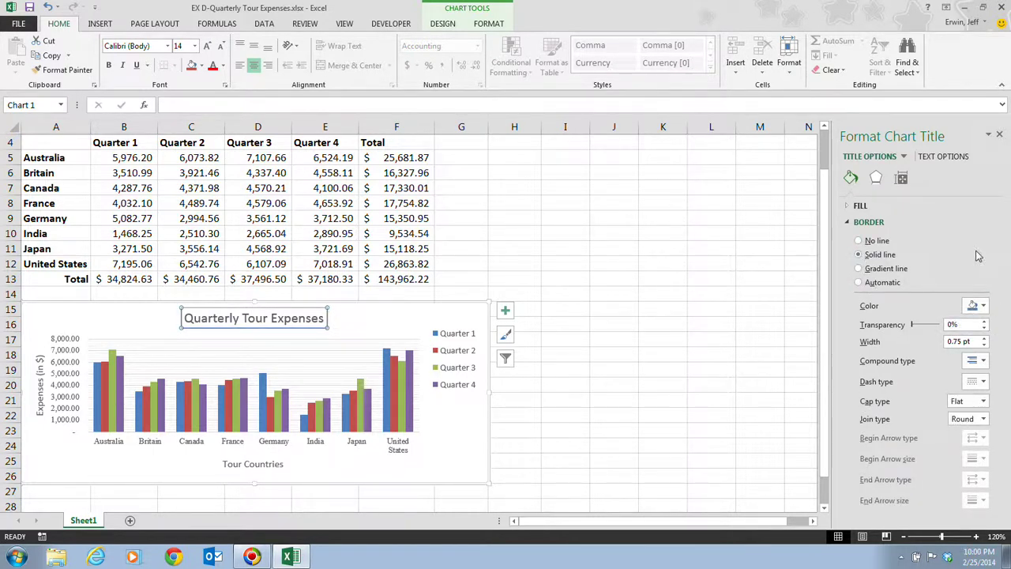
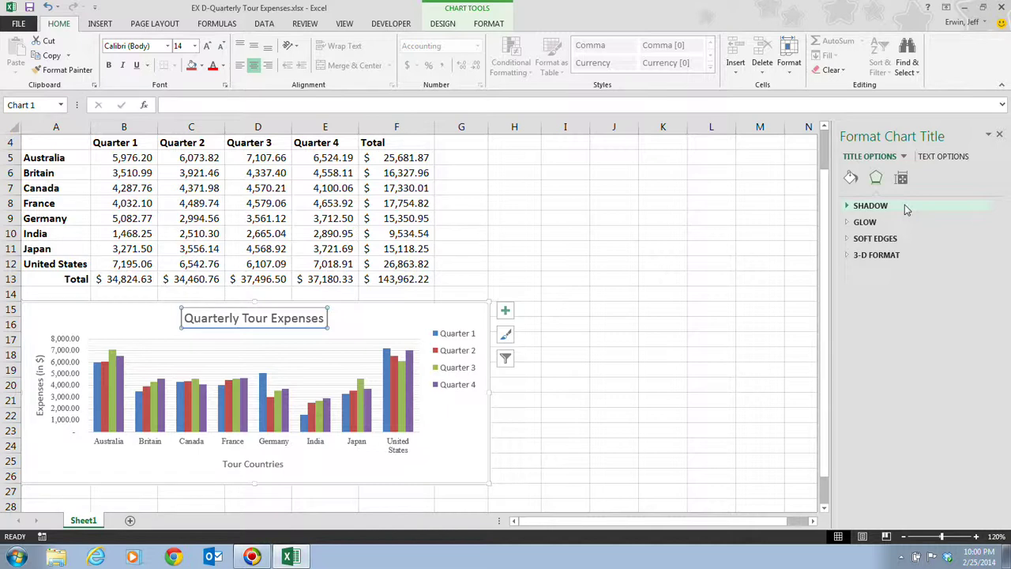
- Apply a preset shadow with 45° angle, 4 pt blur and 3 pt distance to the chart title, and save the workbook
{"action": "left_click", "coordinate": [909, 205]}
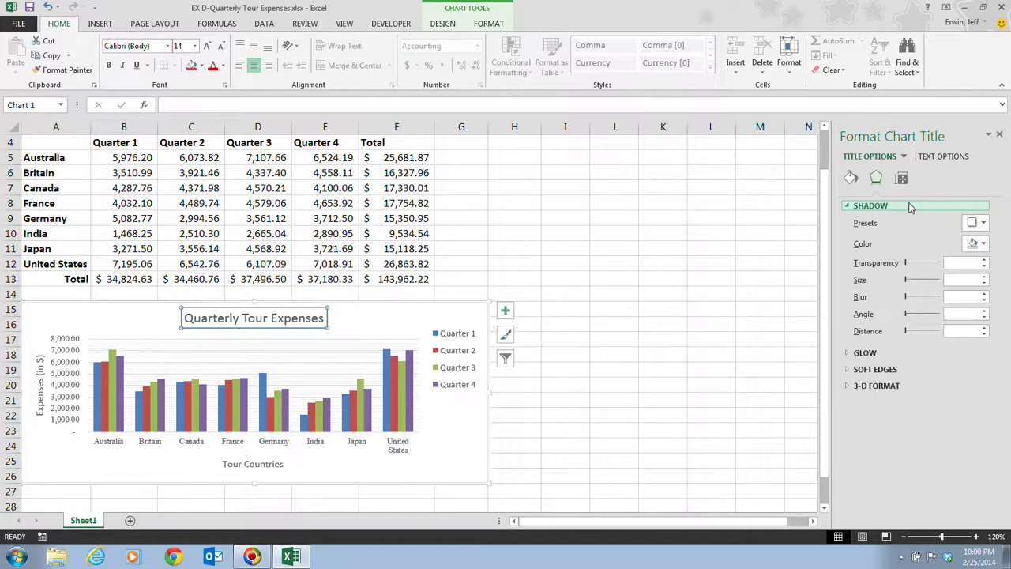
{"action": "left_click", "coordinate": [985, 223]}
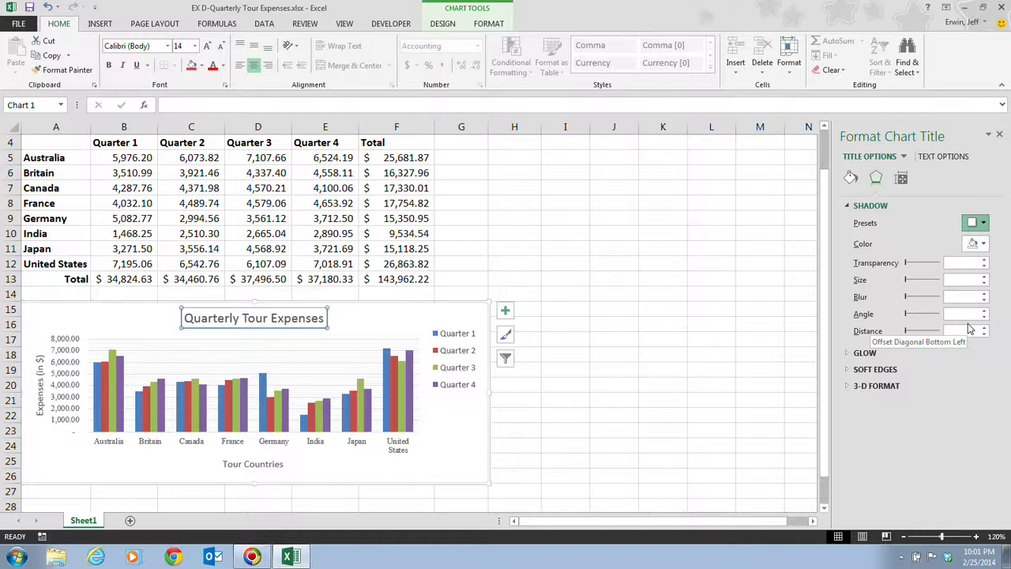
{"action": "left_click", "coordinate": [909, 316]}
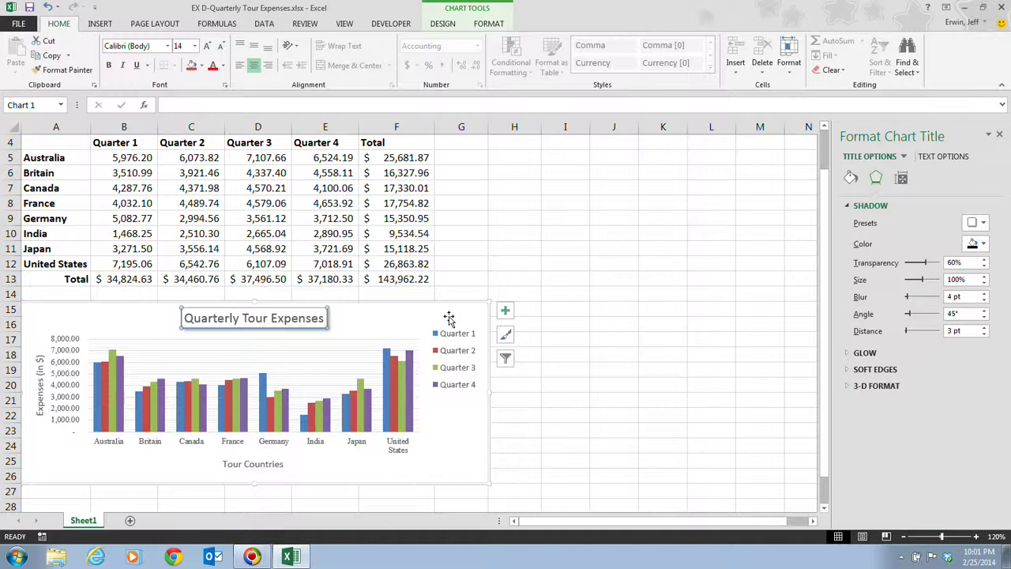
{"action": "left_click", "coordinate": [1000, 136]}
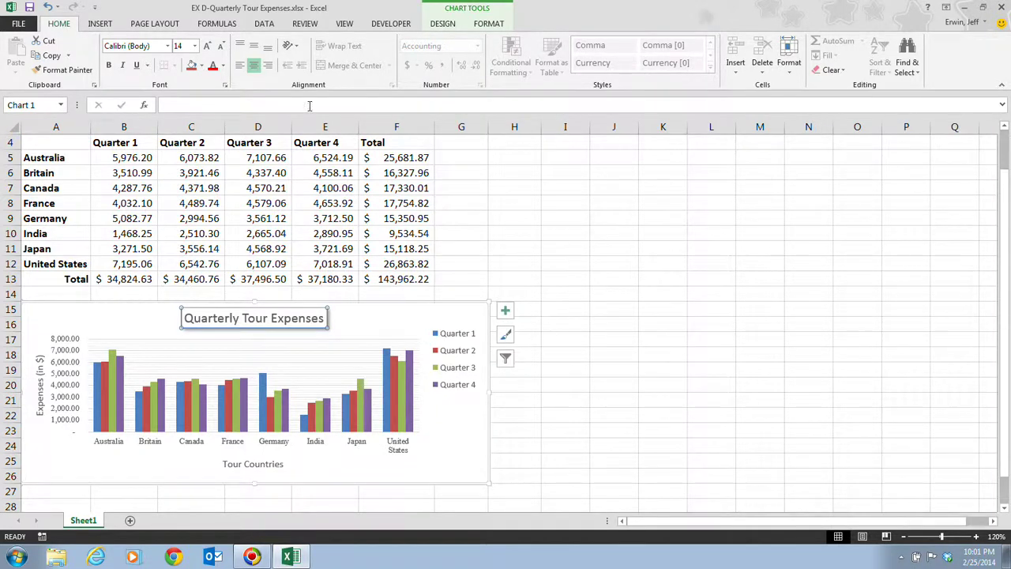
{"action": "left_click", "coordinate": [29, 8]}
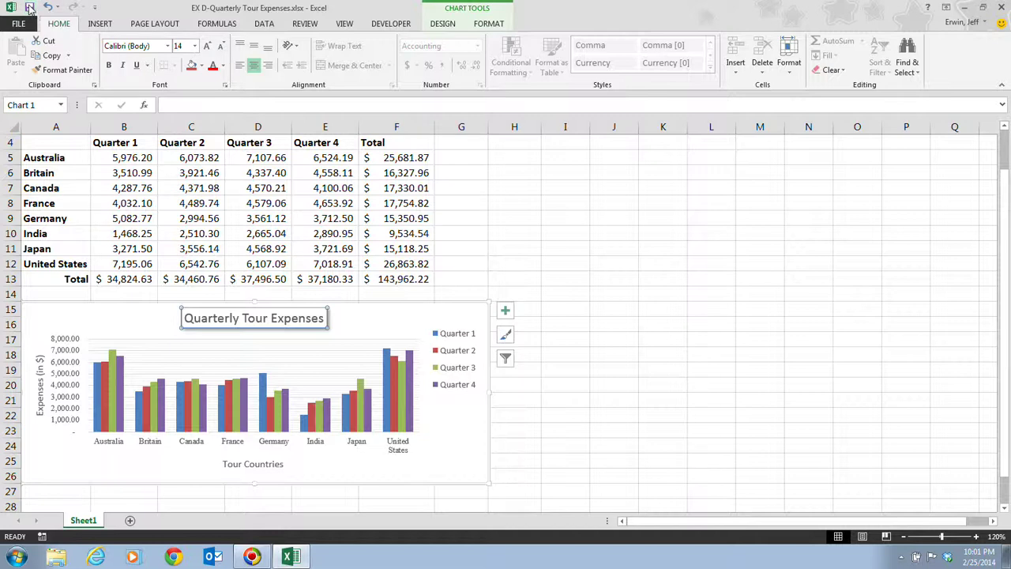